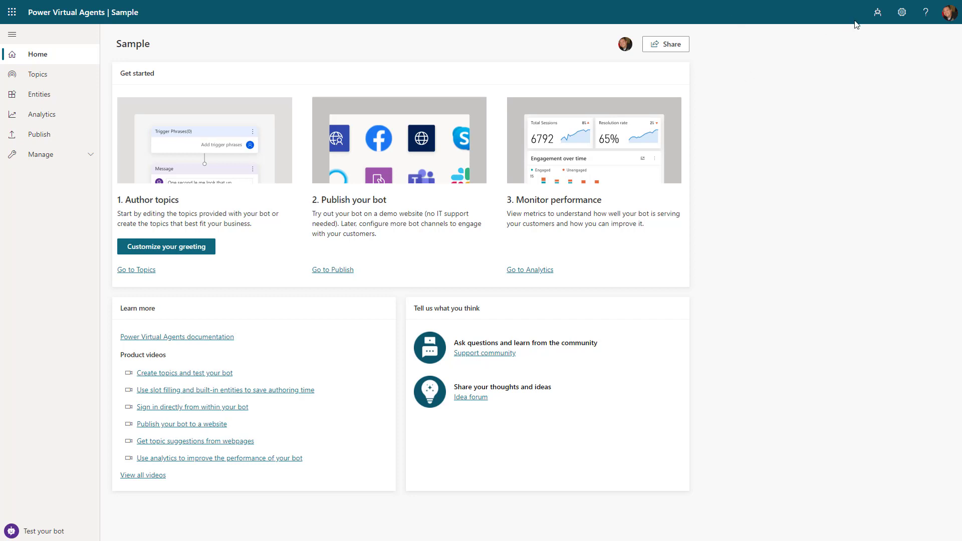
# Step: Start creating a new bot named 'Sample'
pyautogui.click(877, 14)
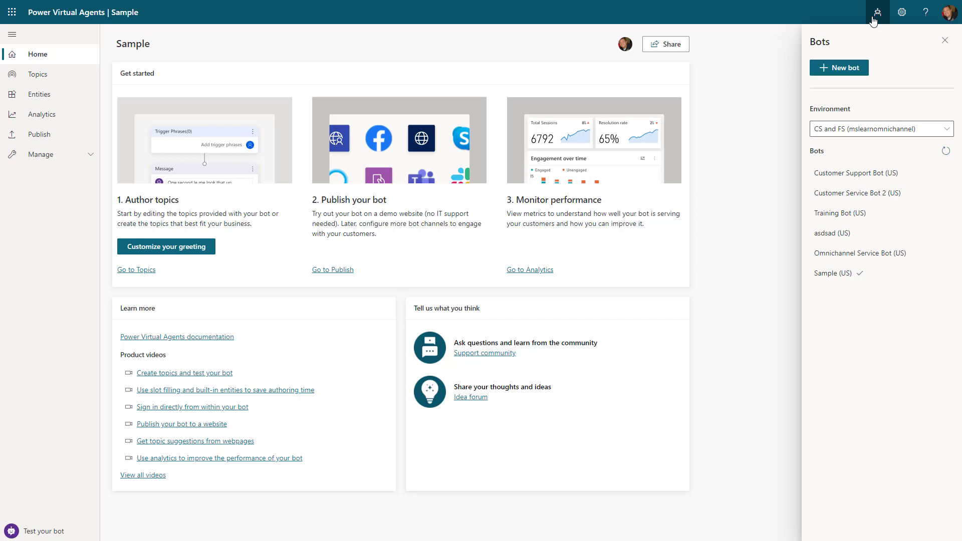
pyautogui.click(847, 73)
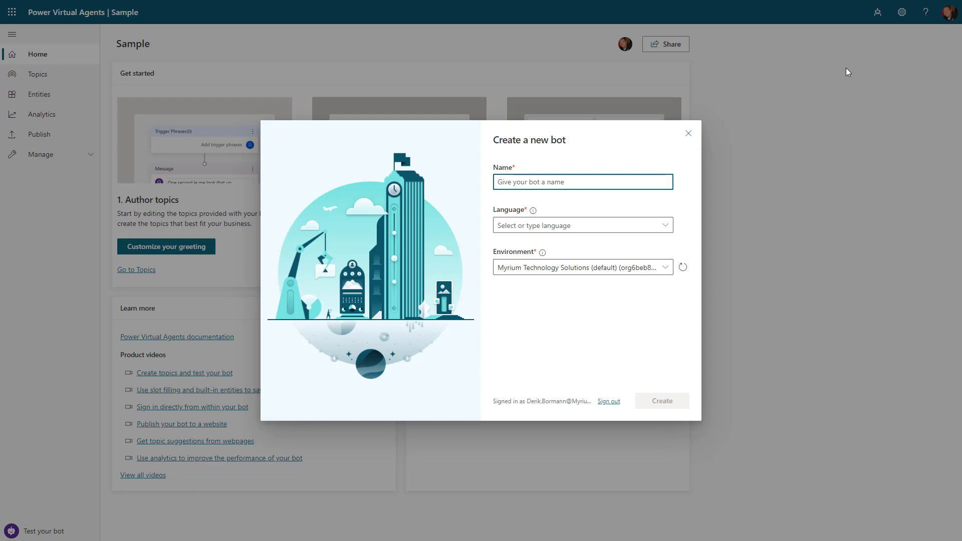
pyautogui.write('Sample')
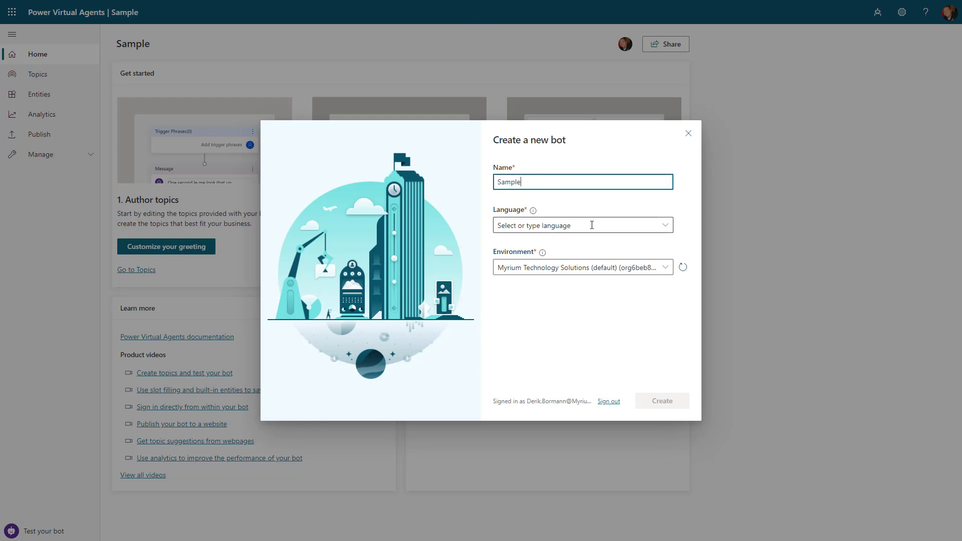
# Step: Set the new bot's language to English (US) and its environment to CS and FS
pyautogui.click(592, 224)
pyautogui.click(542, 277)
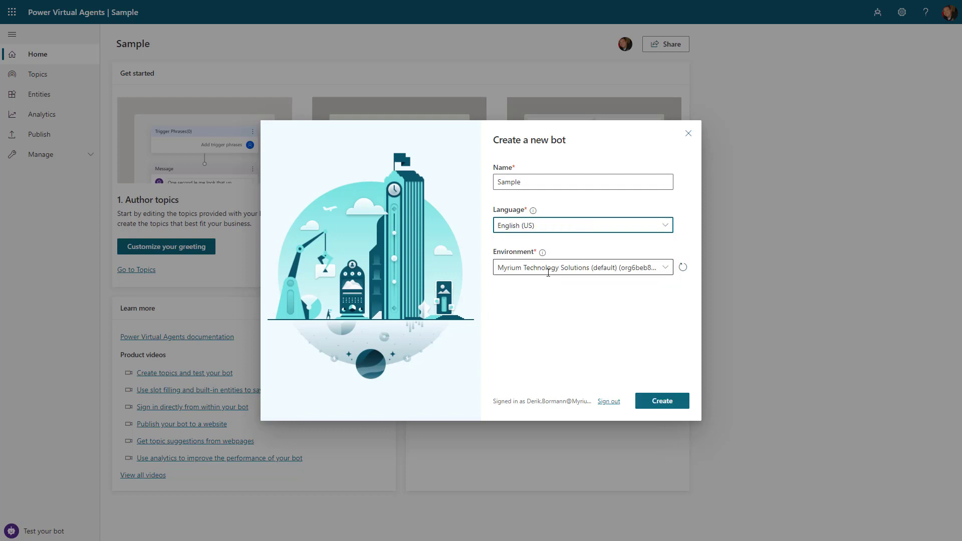
pyautogui.click(666, 268)
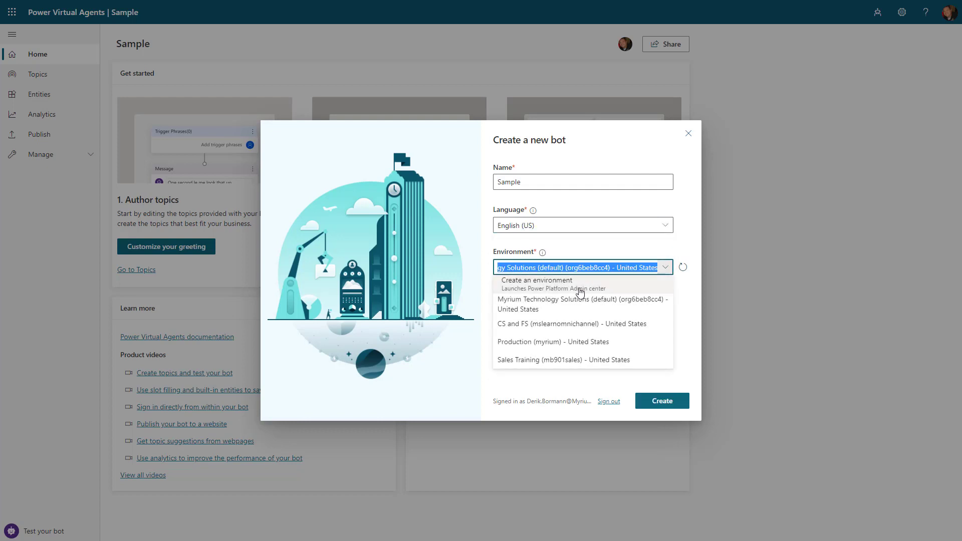
pyautogui.click(553, 334)
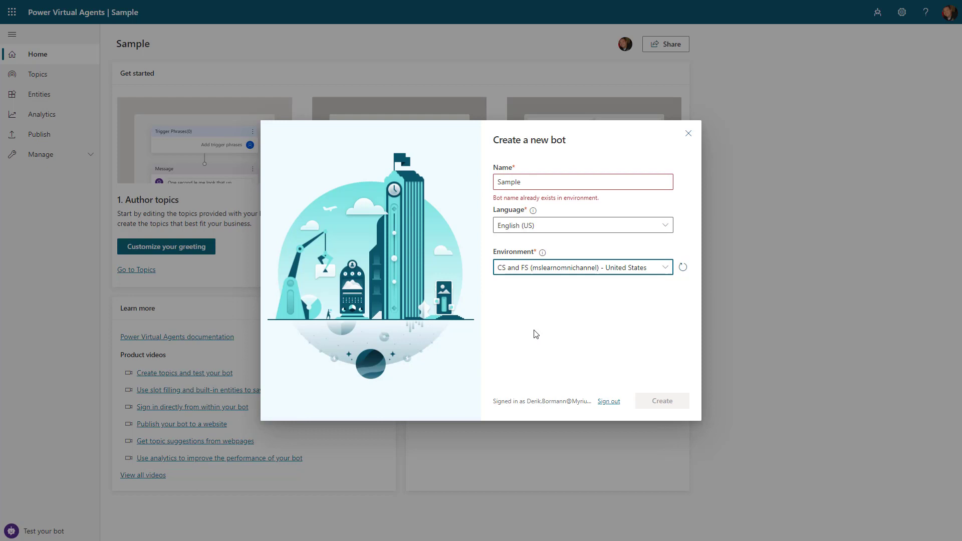
# Step: Change the bot name to 'Sample1', then close the dialog without creating the bot
pyautogui.click(523, 182)
pyautogui.write('1')
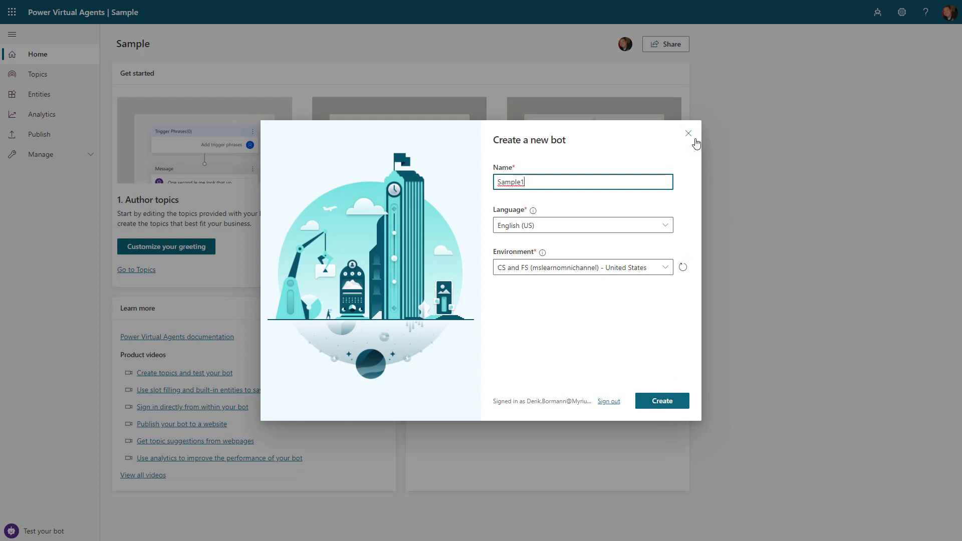
pyautogui.click(694, 143)
pyautogui.click(694, 142)
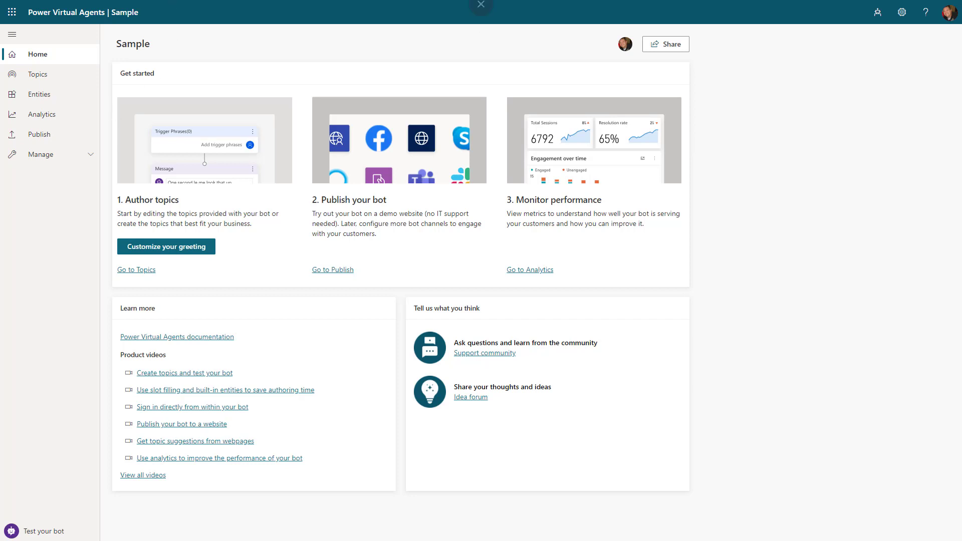
# Step: Show the Sample bot's Entities list, with prebuilt entities and the Outdoor Categories list
pyautogui.click(68, 102)
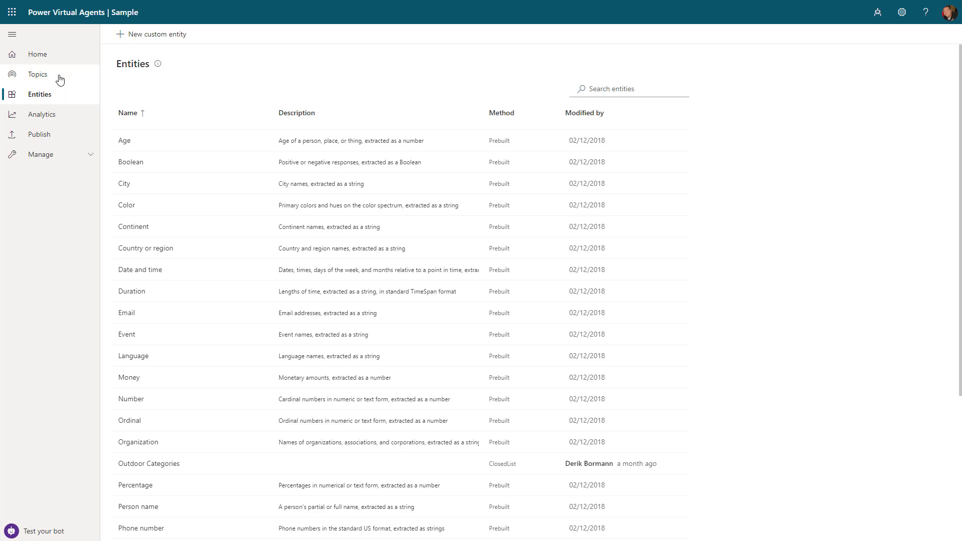
# Step: Show the Sample bot's Topics list of six user and eight system topics
pyautogui.click(58, 79)
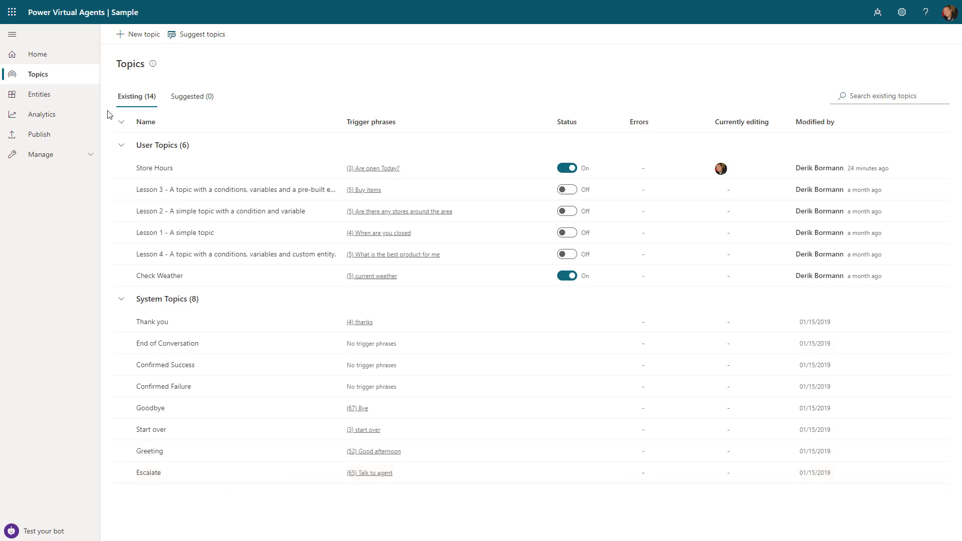
# Step: Open the Store Hours topic to view its three trigger phrases
pyautogui.click(168, 170)
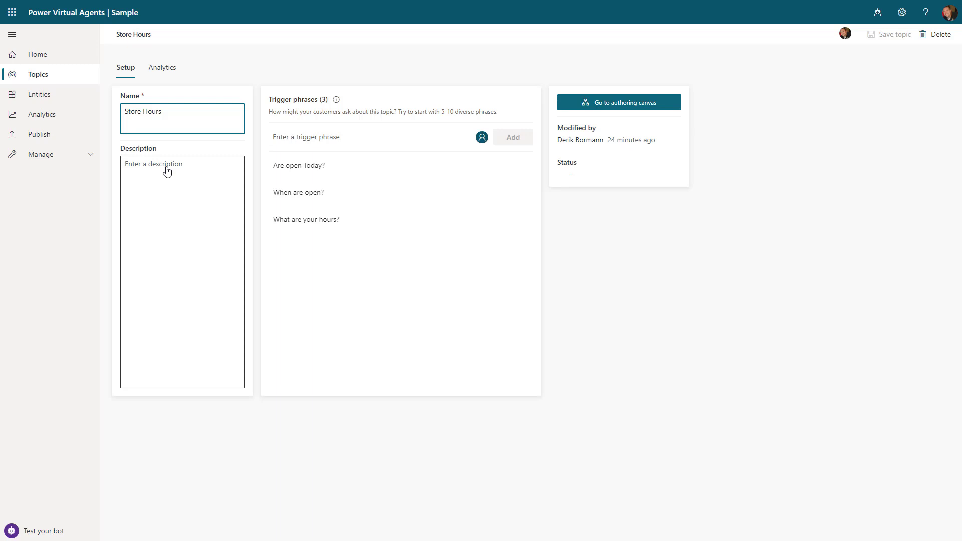
# Step: Open the Store Hours conversation canvas and preview the add-step options after the first message
pyautogui.click(620, 103)
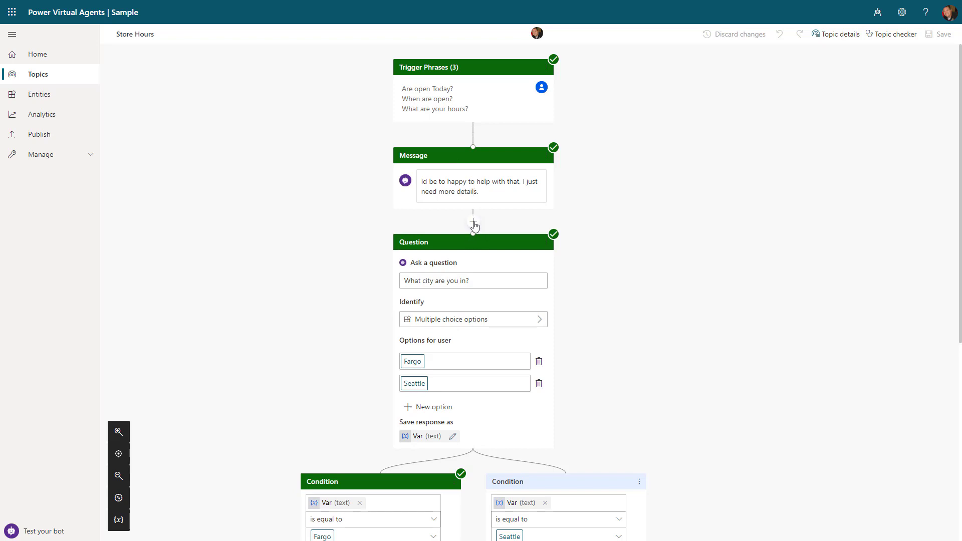
pyautogui.click(475, 226)
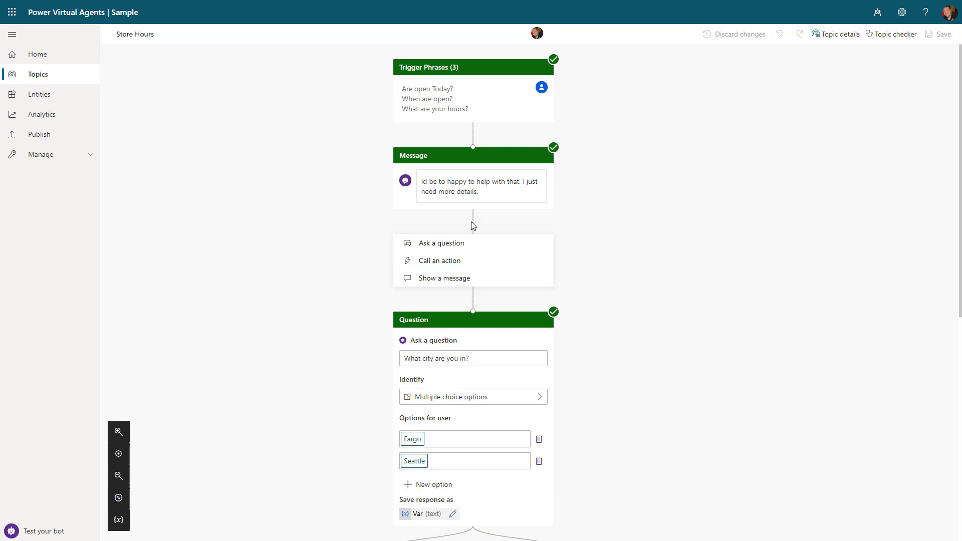
pyautogui.click(592, 393)
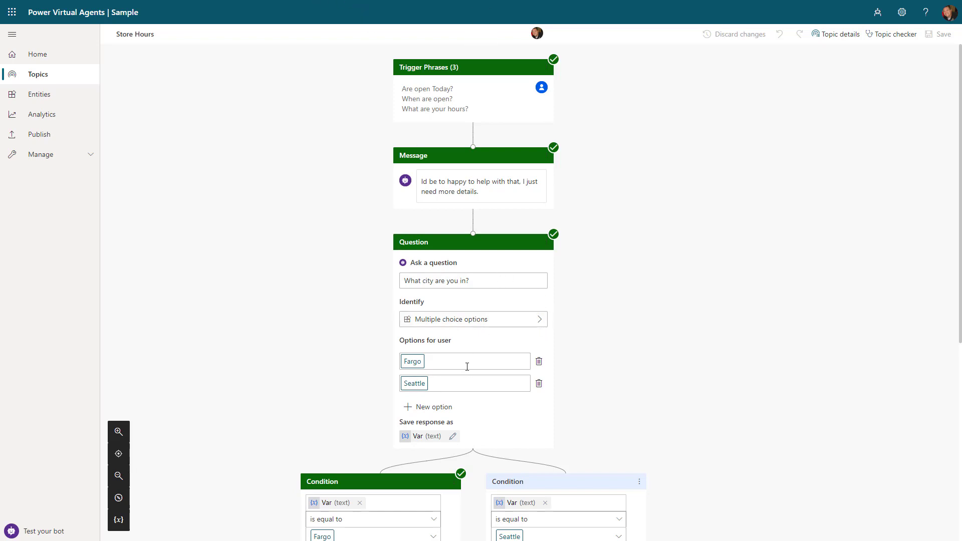
pyautogui.scroll(-1, 465, 368)
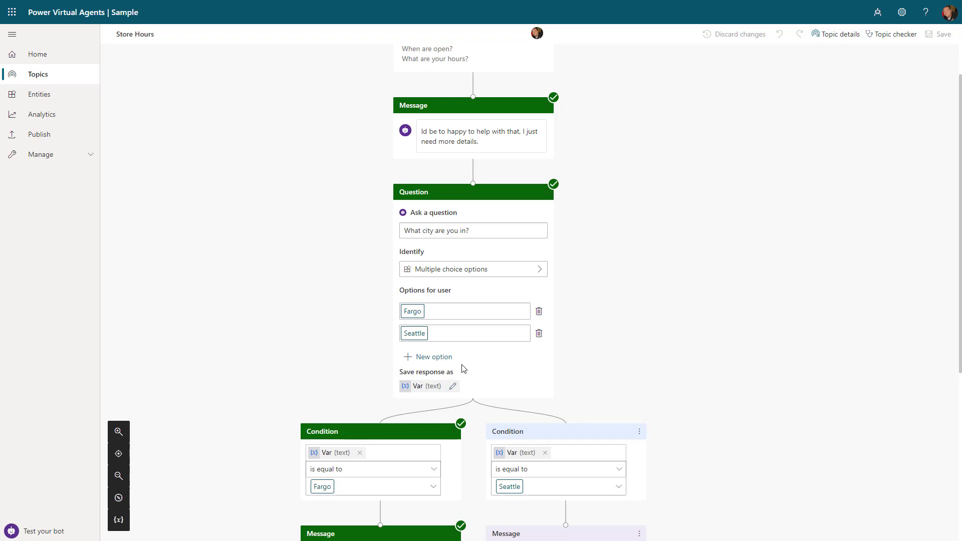
pyautogui.scroll(-3, 408, 258)
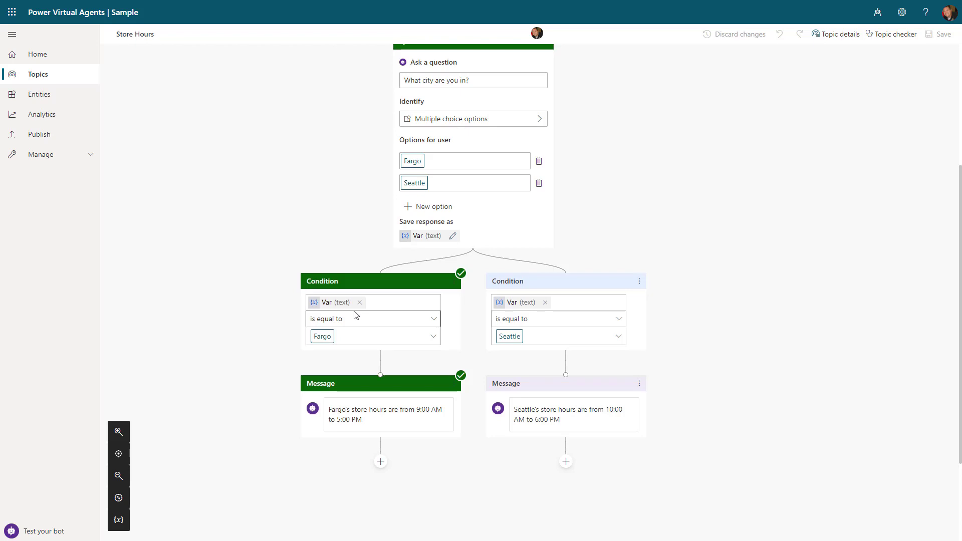
# Step: Inspect the Fargo and Seattle store-hours messages and the step choices below Fargo's message
pyautogui.click(376, 422)
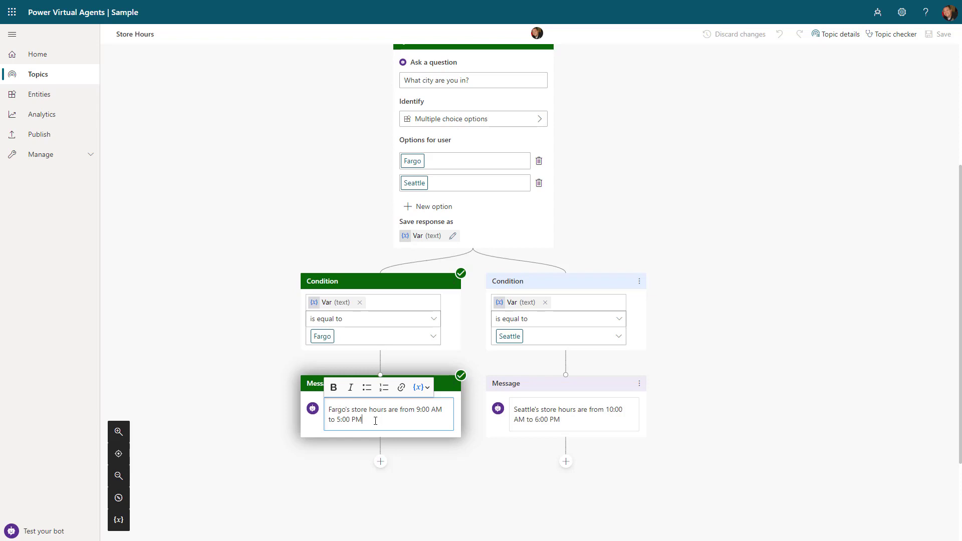
pyautogui.click(584, 426)
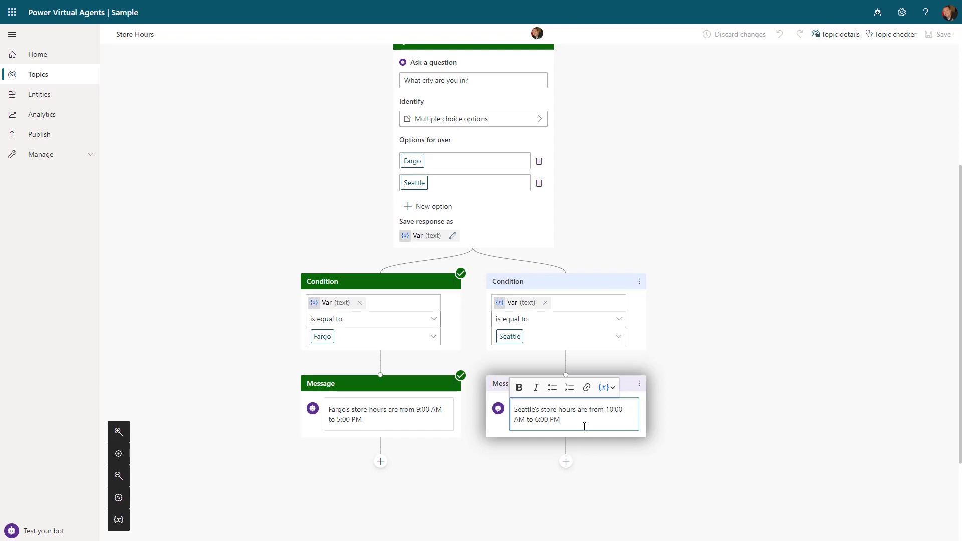
pyautogui.click(380, 461)
pyautogui.scroll(-1, 389, 483)
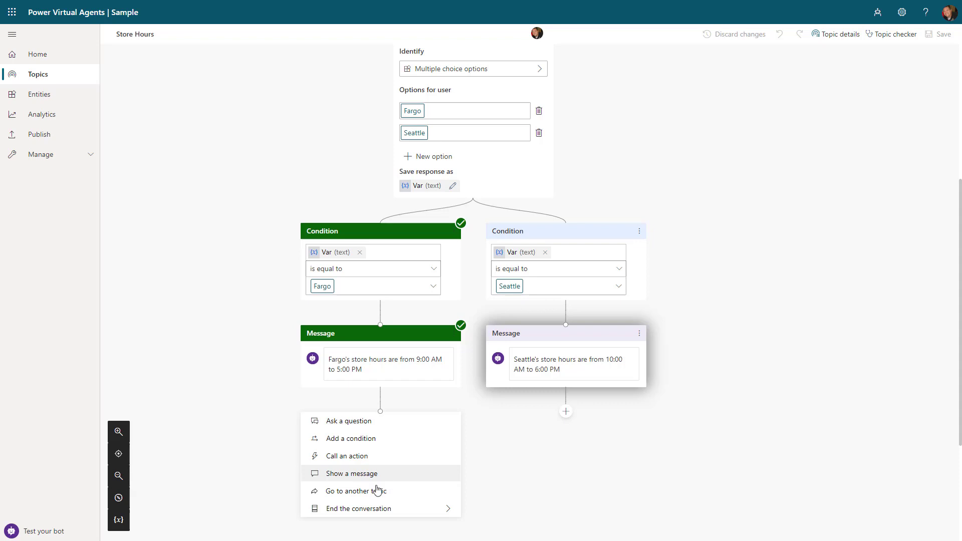
# Step: Reset the test chat and greet the bot with 'Hello'
pyautogui.click(46, 532)
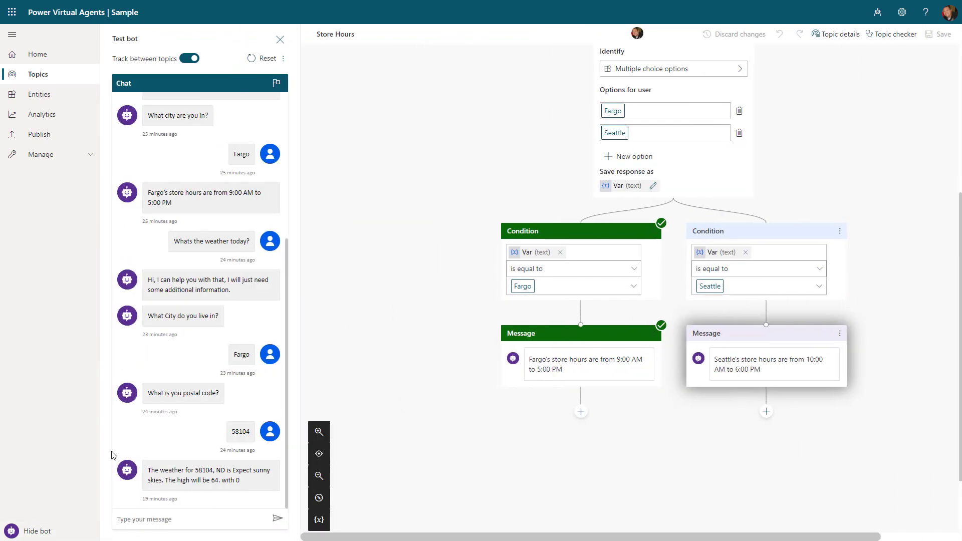
pyautogui.click(267, 59)
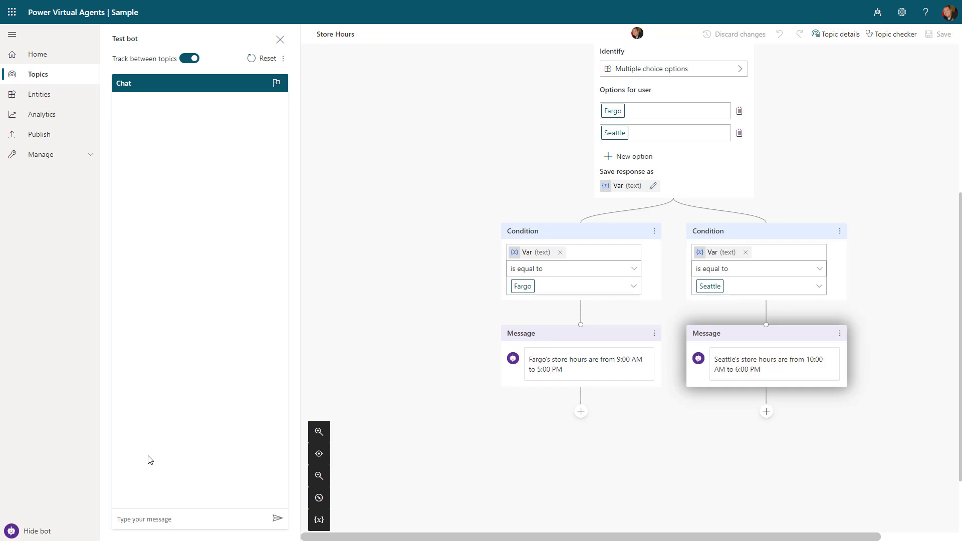
pyautogui.write('Hello')
pyautogui.press('Return')
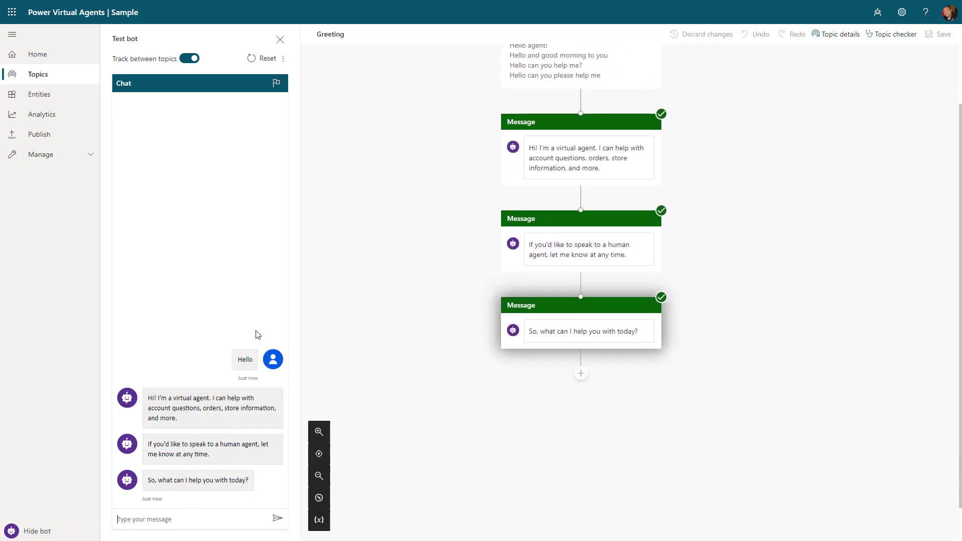
# Step: Begin typing the question 'When are you open', fixing the misspelled word
pyautogui.scroll(2, 583, 257)
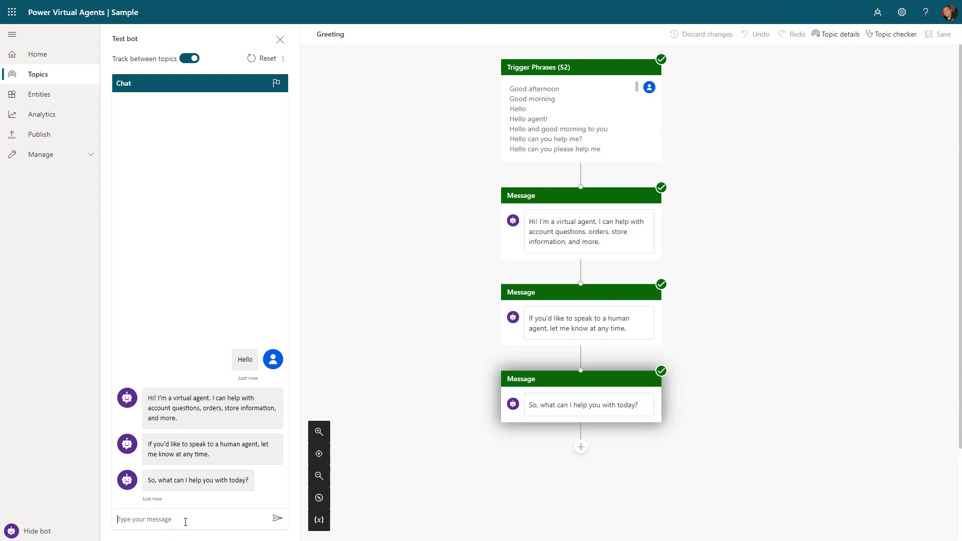
pyautogui.write('n are you aopen')
pyautogui.press('BackSpace')
pyautogui.press('BackSpace')
pyautogui.press('BackSpace')
pyautogui.press('BackSpace')
pyautogui.press('BackSpace')
# Step: Ask 'When are you open', choose Seattle, then type 'What is the weather today?'
pyautogui.write('open')
pyautogui.press('Return')
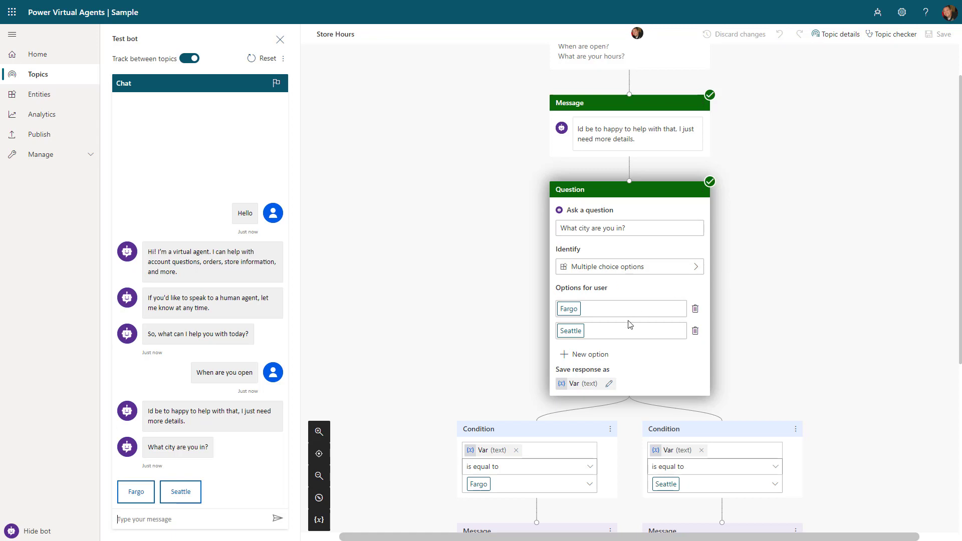
pyautogui.click(185, 494)
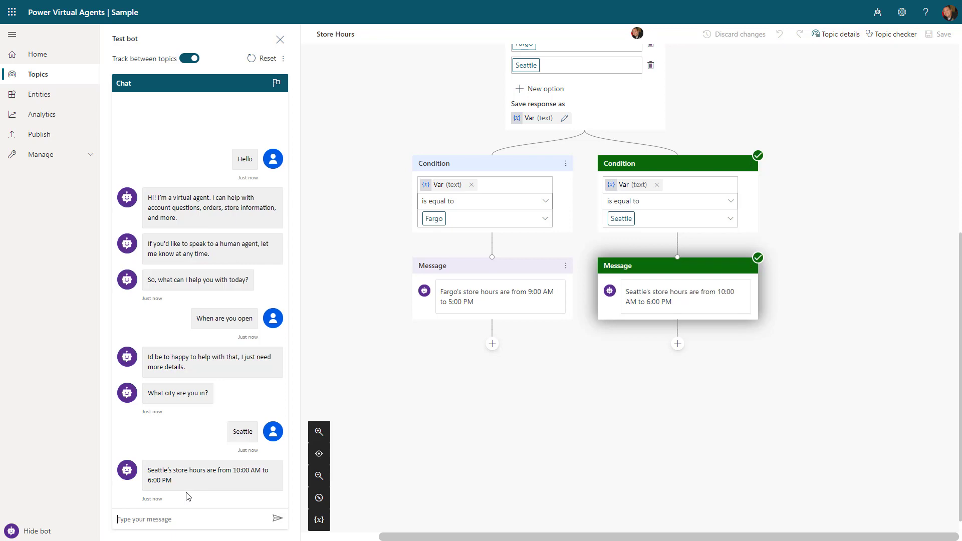
pyautogui.write('What is the weather today?')
# Step: Send the weather question, then answer 'I live in Fargo' and 'my zip code is 58104'
pyautogui.press('Return')
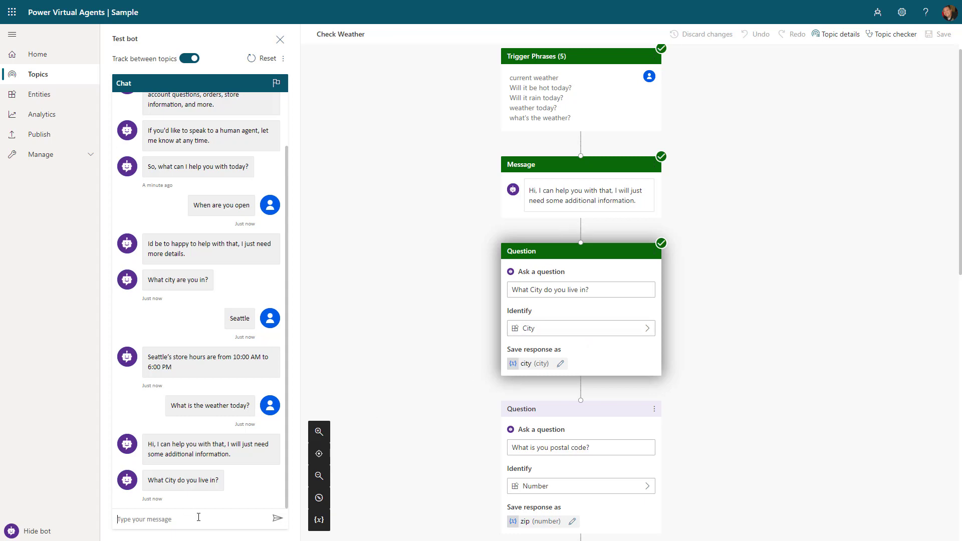
pyautogui.write('I live in Fargo')
pyautogui.press('Return')
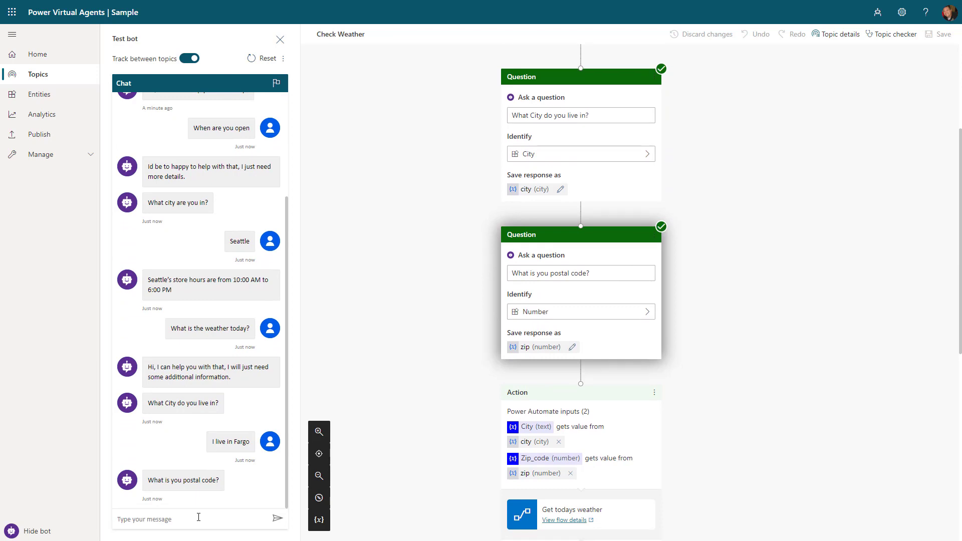
pyautogui.write('my zip code is 58104')
pyautogui.press('Return')
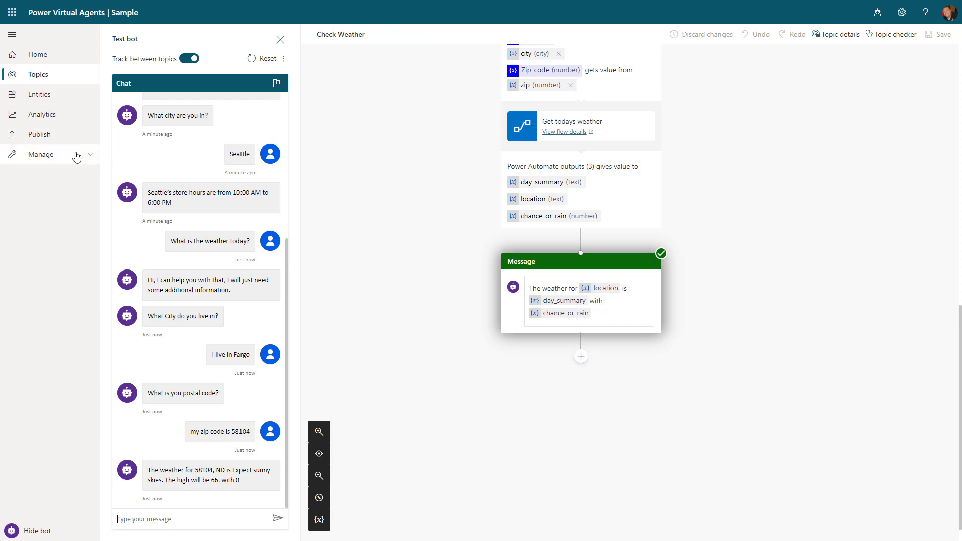
# Step: Publish the bot's latest content from the Publish page and confirm
pyautogui.click(60, 137)
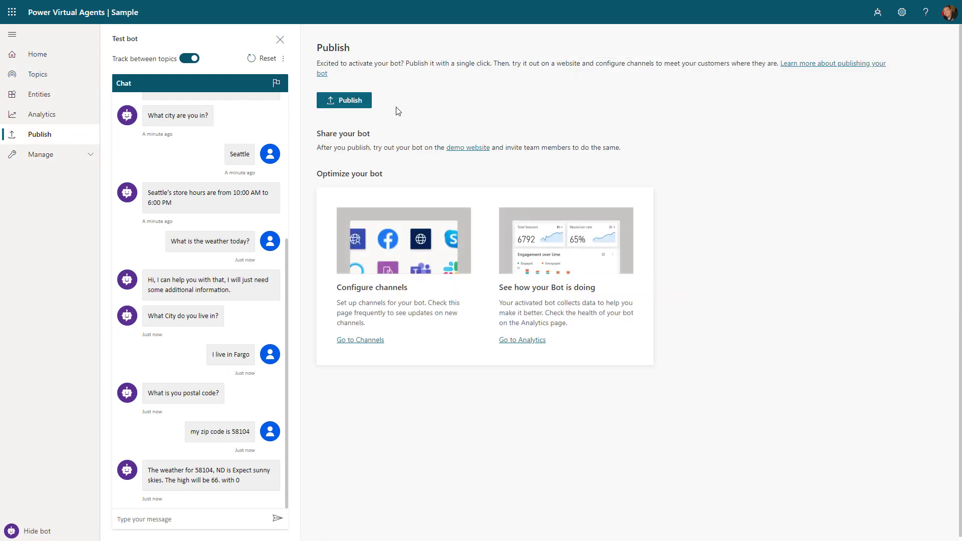
pyautogui.click(362, 100)
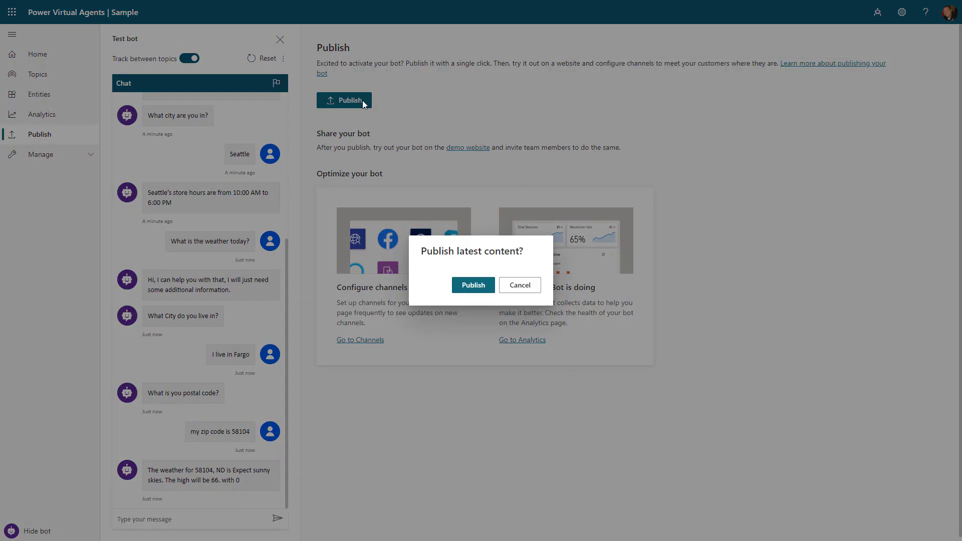
pyautogui.click(480, 287)
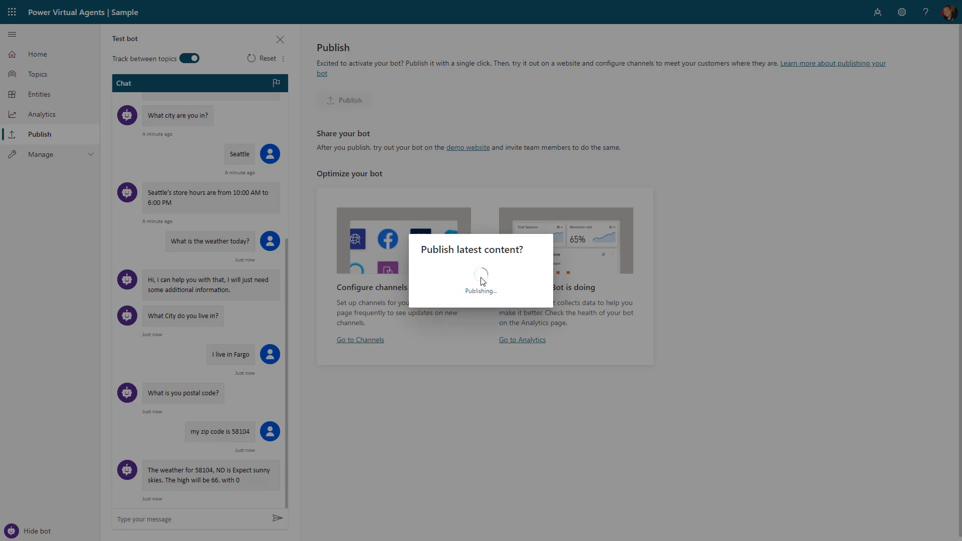